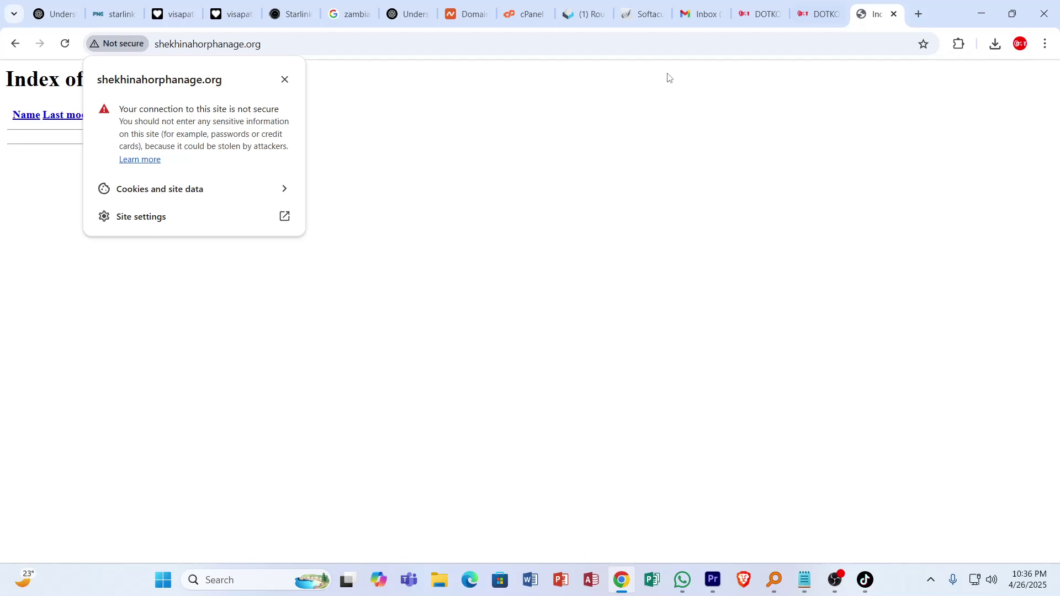
Open a new blank Chrome tab after seeing the site flagged as not secure.
key(ctrl+t)
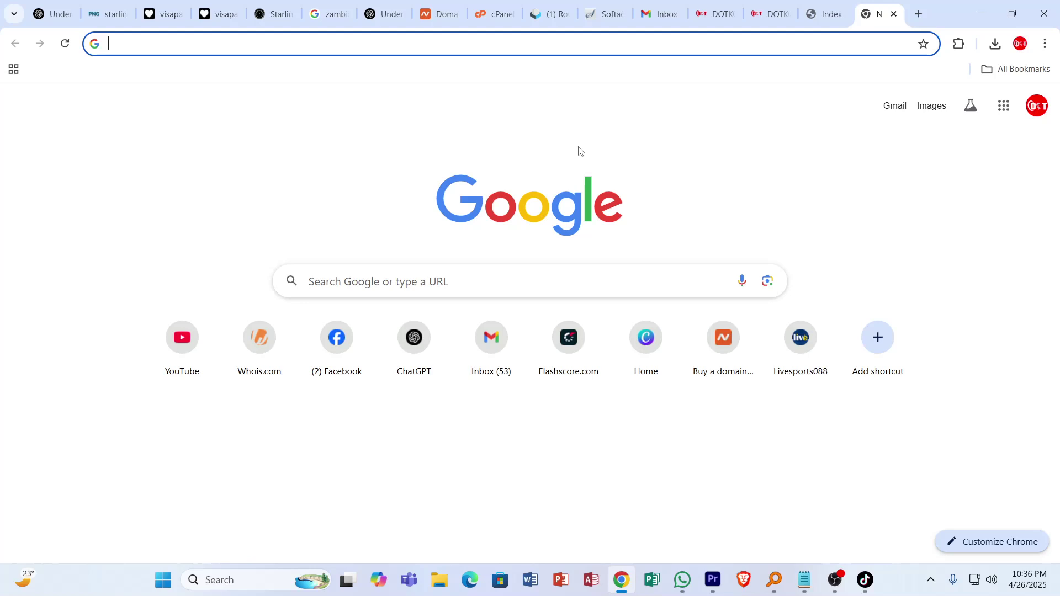
Load zerossl.com and log in to reach the dashboard showing 1/3 certificates used.
text(zerossl.com)
key(Return)
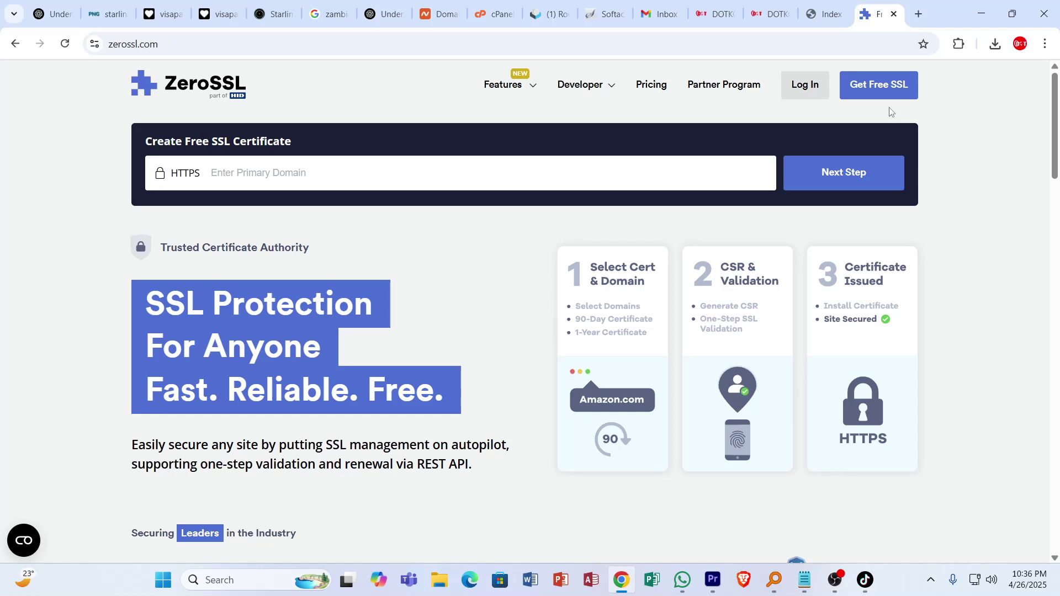
click(806, 85)
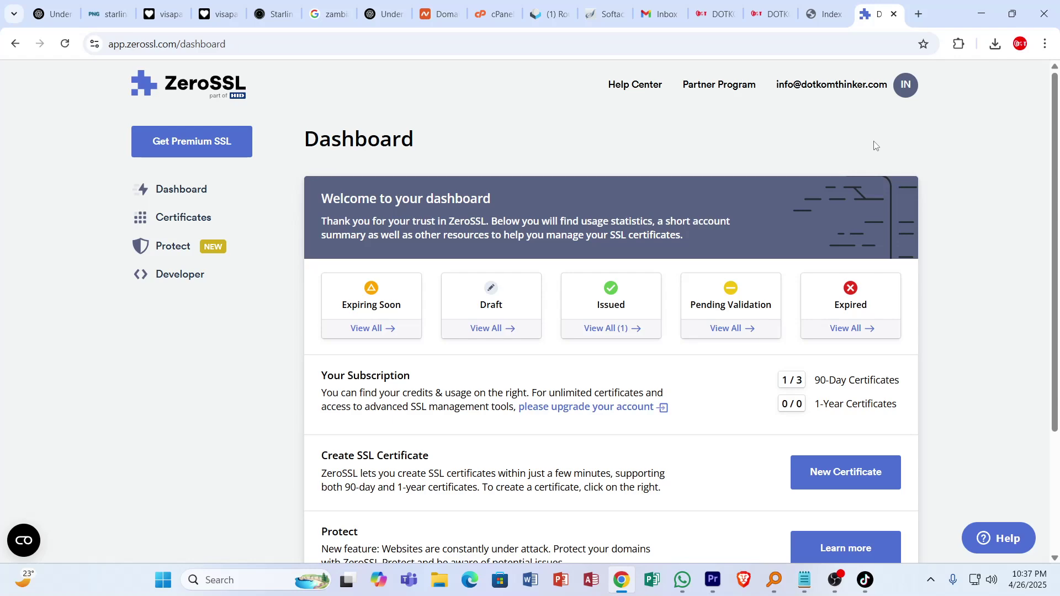
scroll(479, 313, down, 1)
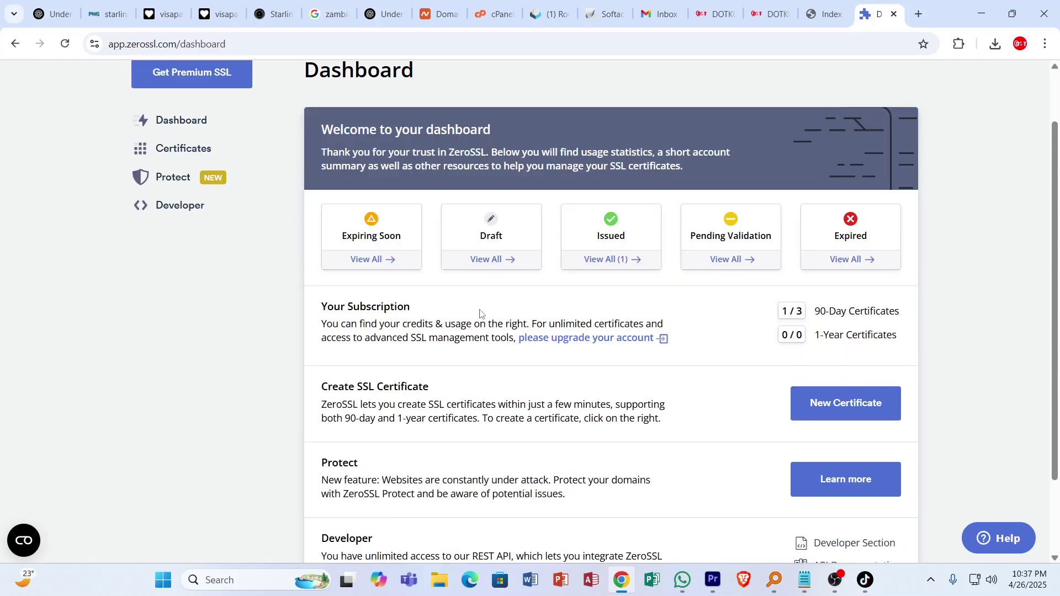
scroll(479, 313, up, 1)
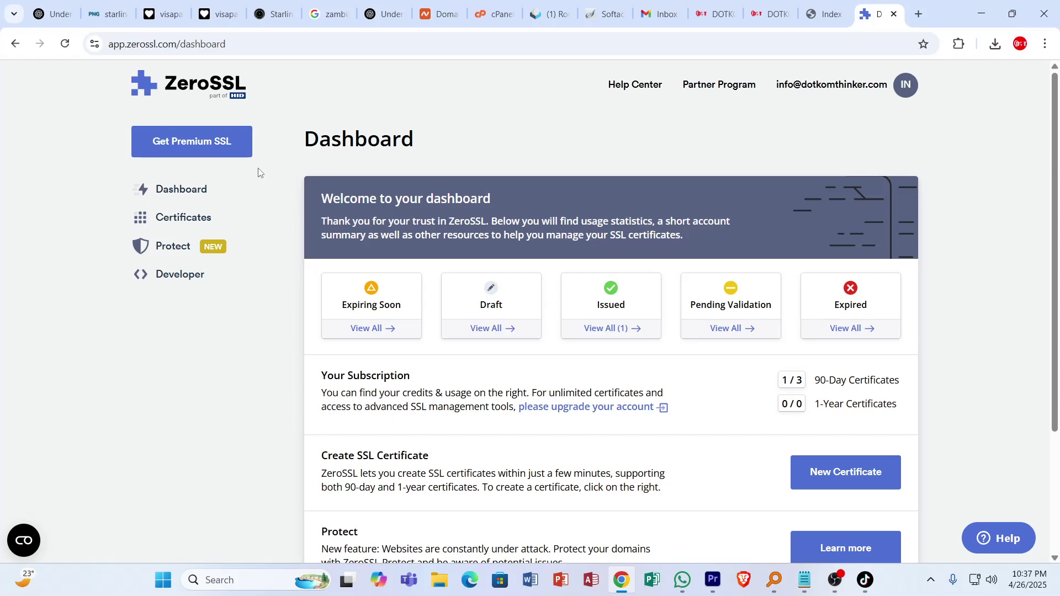
scroll(833, 409, down, 1)
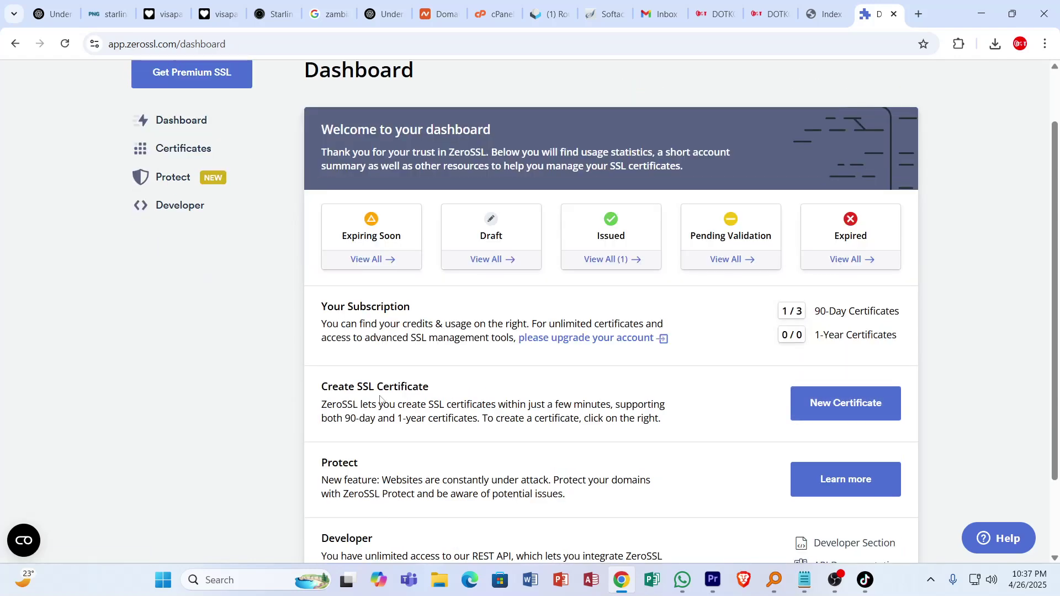
Start a new certificate and enter shekhinahorphanage.org, with its www version also accepted.
click(851, 405)
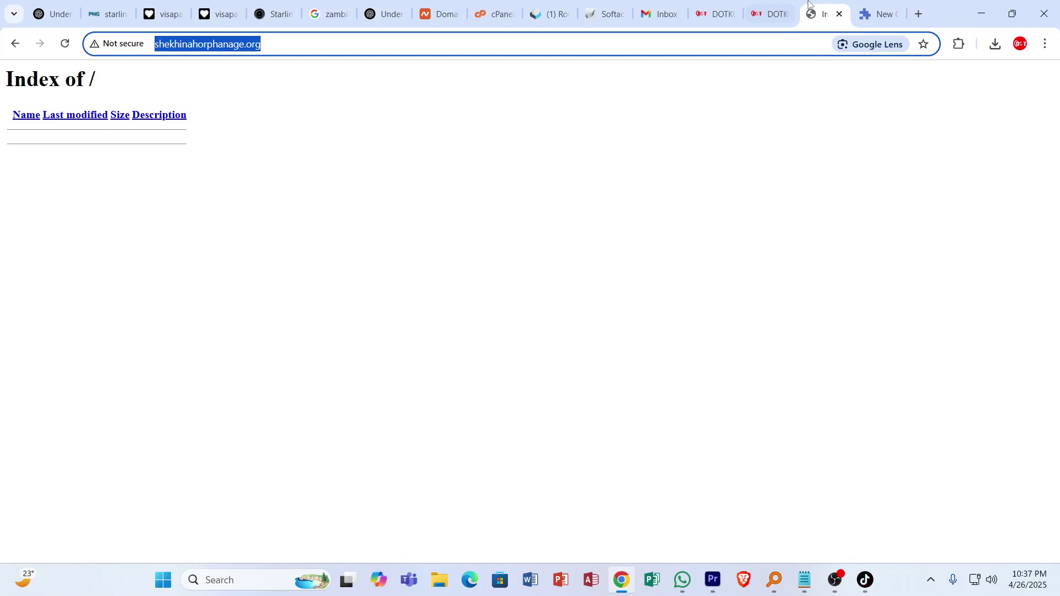
key(ctrl+Tab)
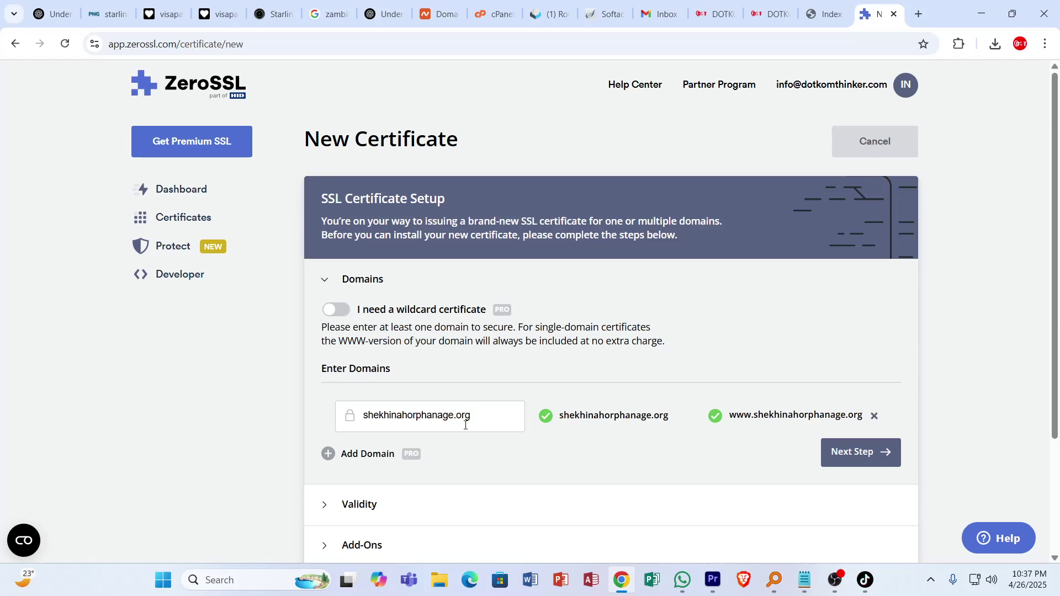
scroll(607, 331, down, 3)
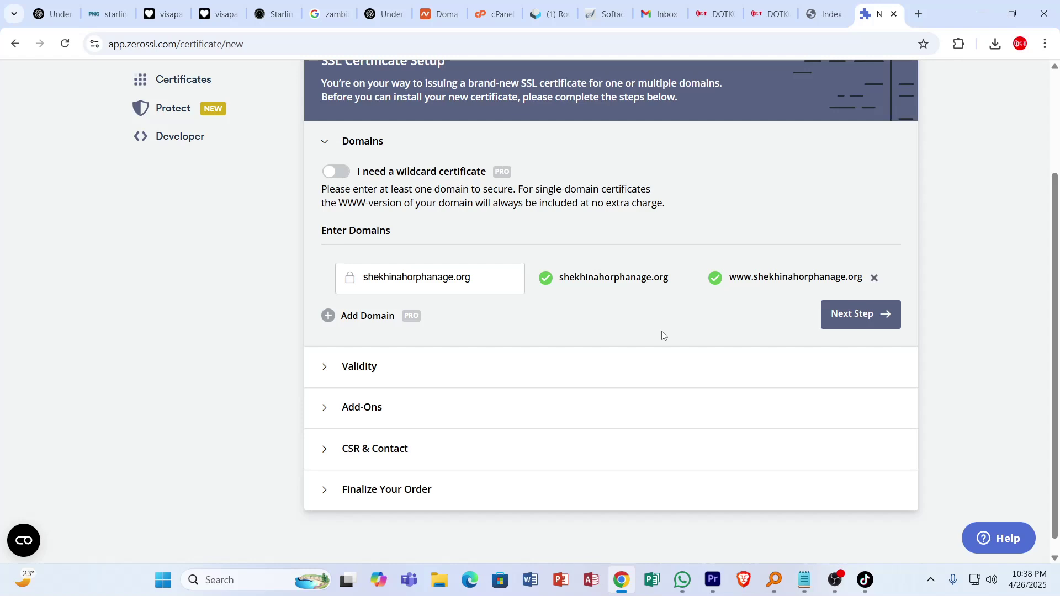
Pick 90-Day validity, keep Auto-Generate CSR, and continue to the Free plan cards.
click(852, 313)
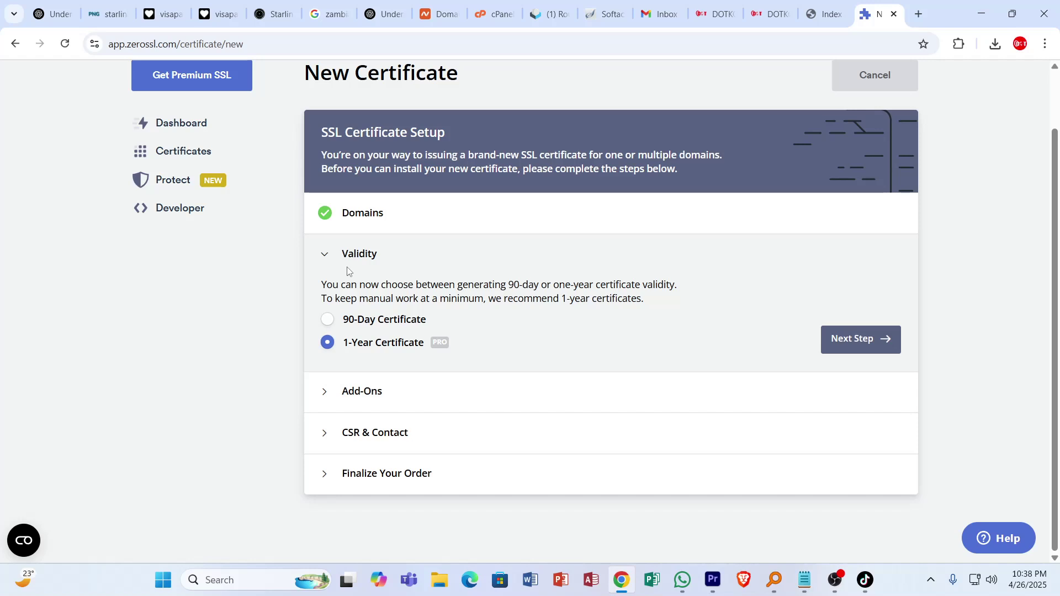
click(326, 321)
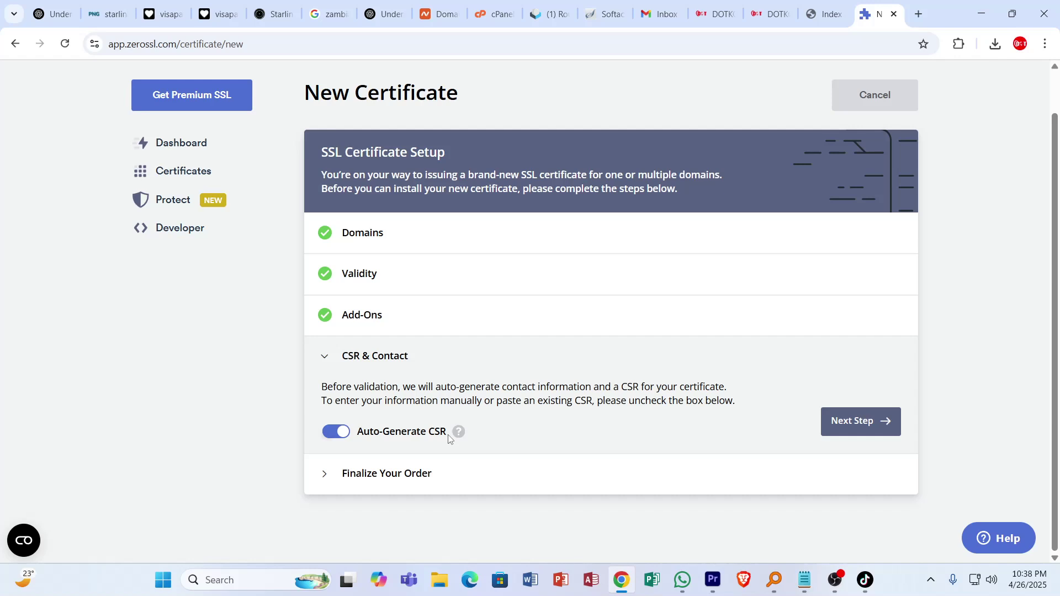
click(881, 430)
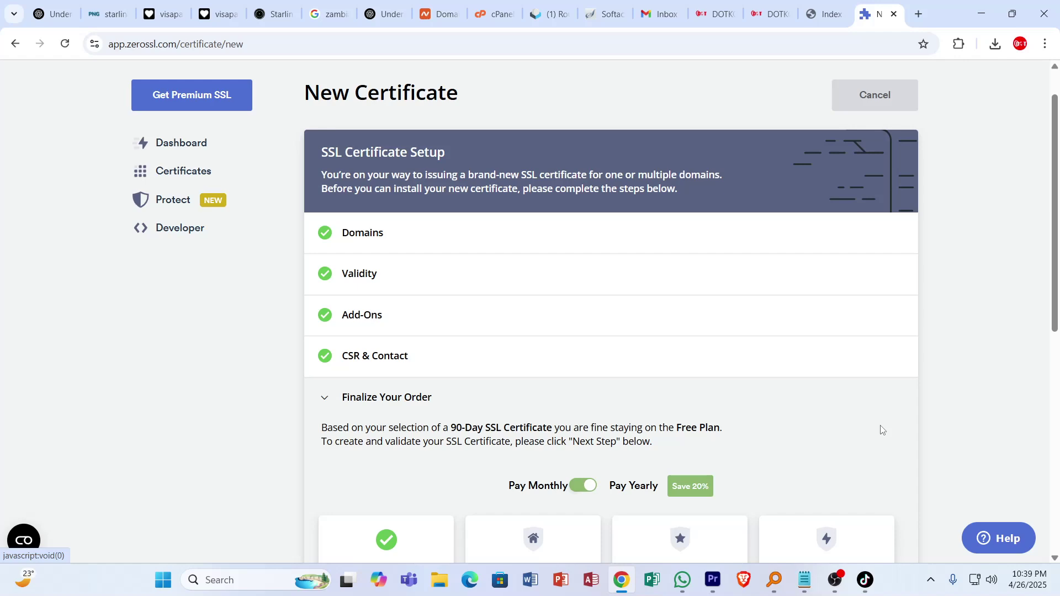
scroll(441, 228, down, 8)
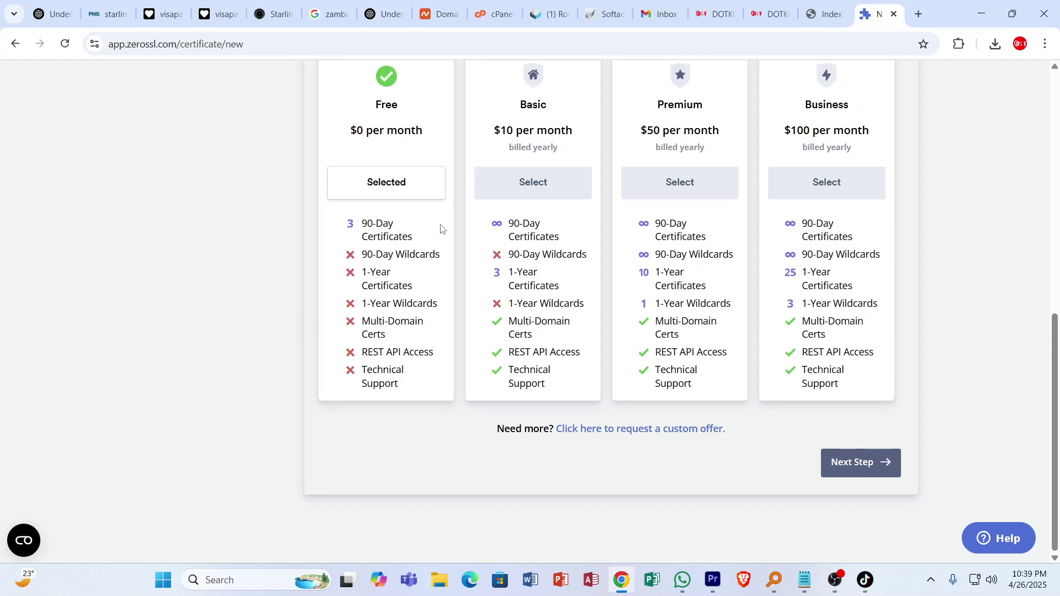
Create the certificate under the Free plan, reaching the Verify Domain page.
click(853, 463)
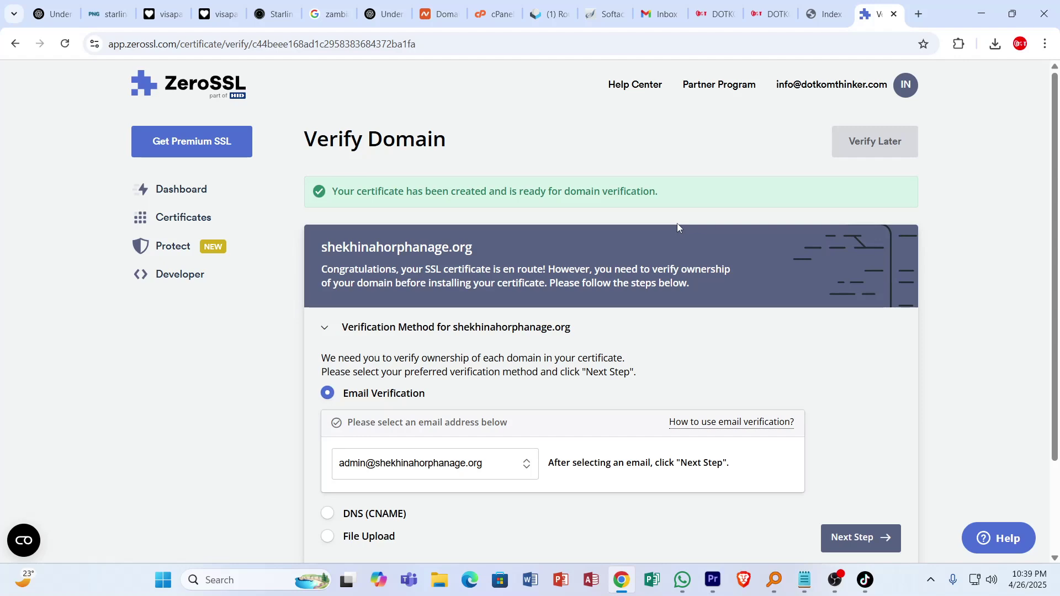
scroll(396, 405, down, 1)
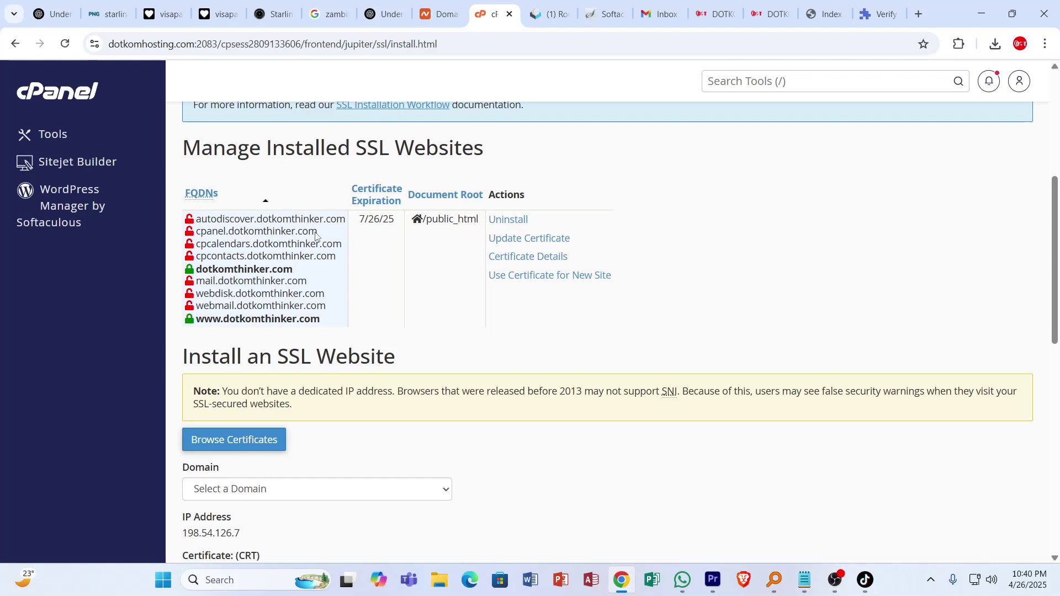
Open a new blank Chrome tab from the cPanel SSL/TLS page.
key(ctrl+t)
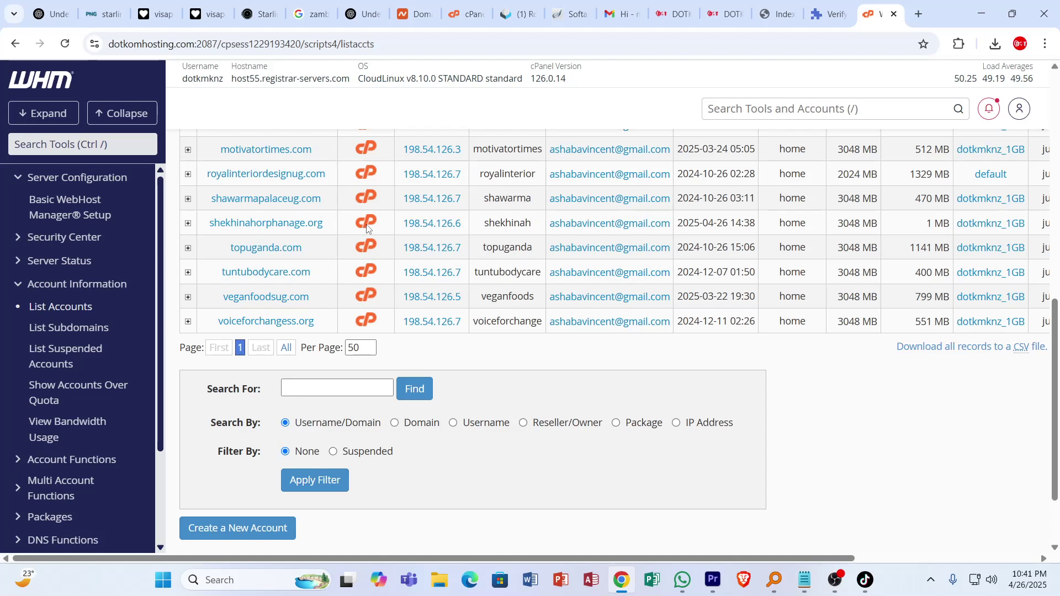
Open cPanel from the shekhinahorphanage.org row in WHM List Accounts.
click(366, 223)
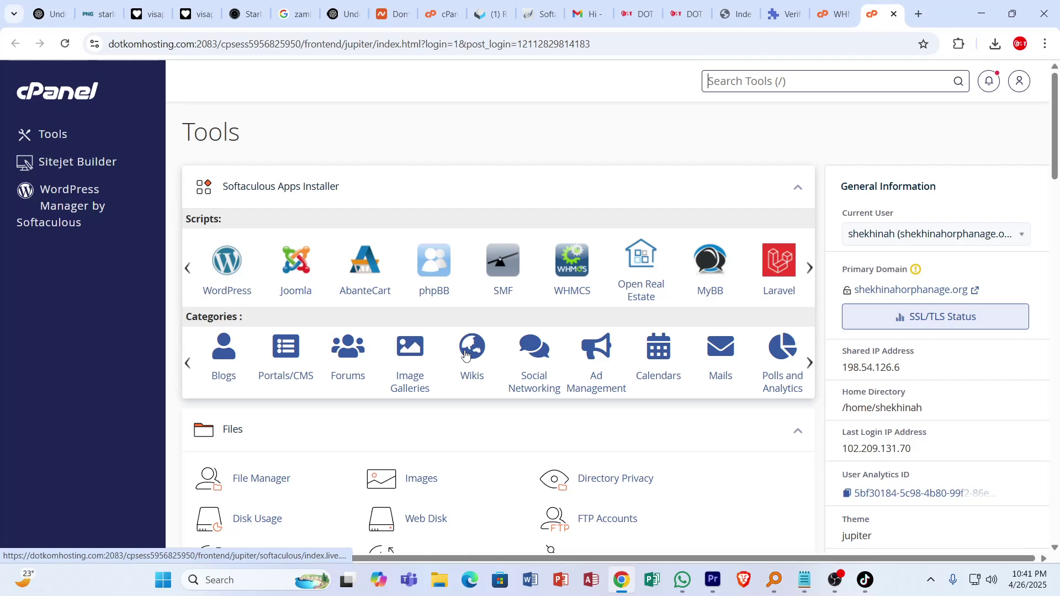
Scroll through the cPanel Files and Email tools, then return to ZeroSSL's Verify Domain tab.
scroll(465, 355, down, 5)
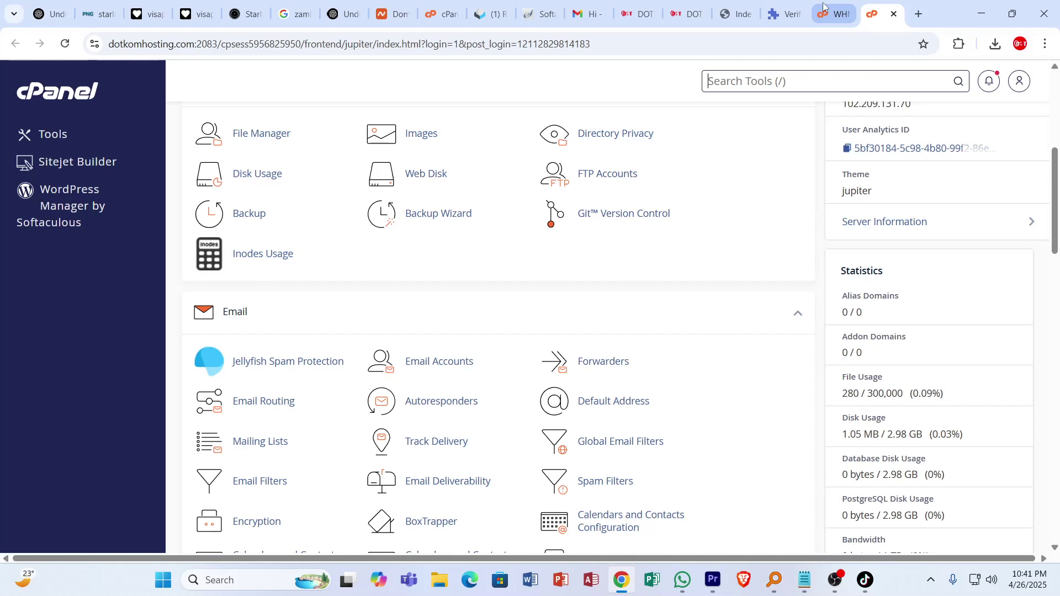
click(788, 14)
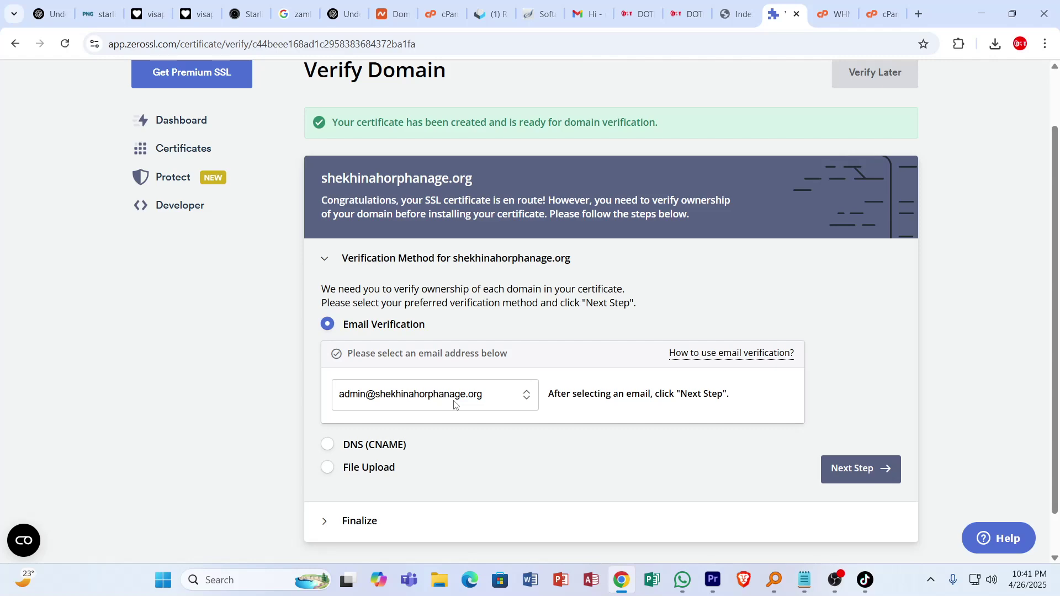
Jump back to the cPanel Tools tab with Ctrl+9.
key(ctrl+9)
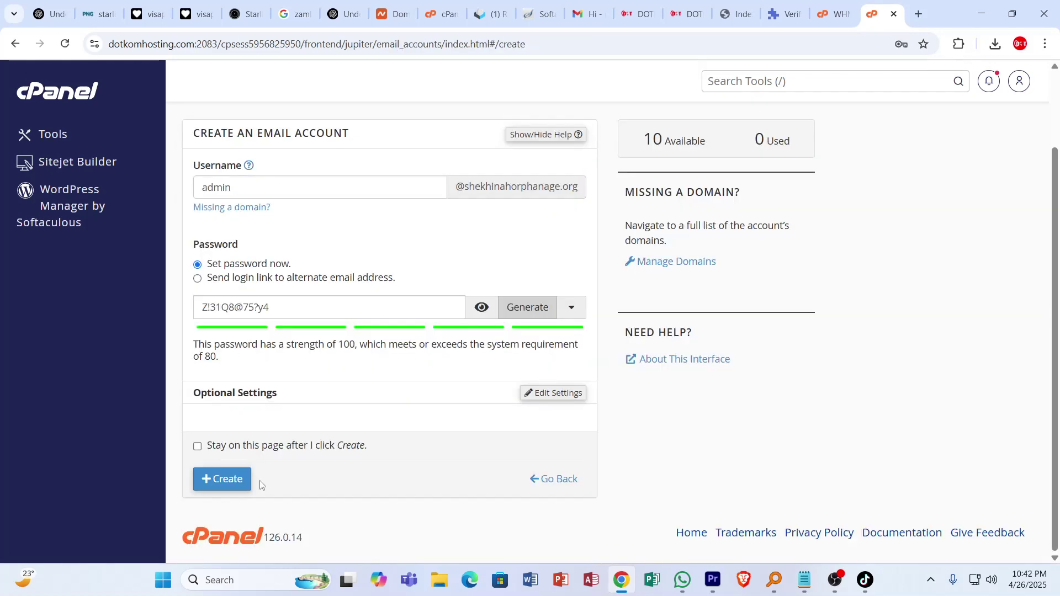
click(226, 480)
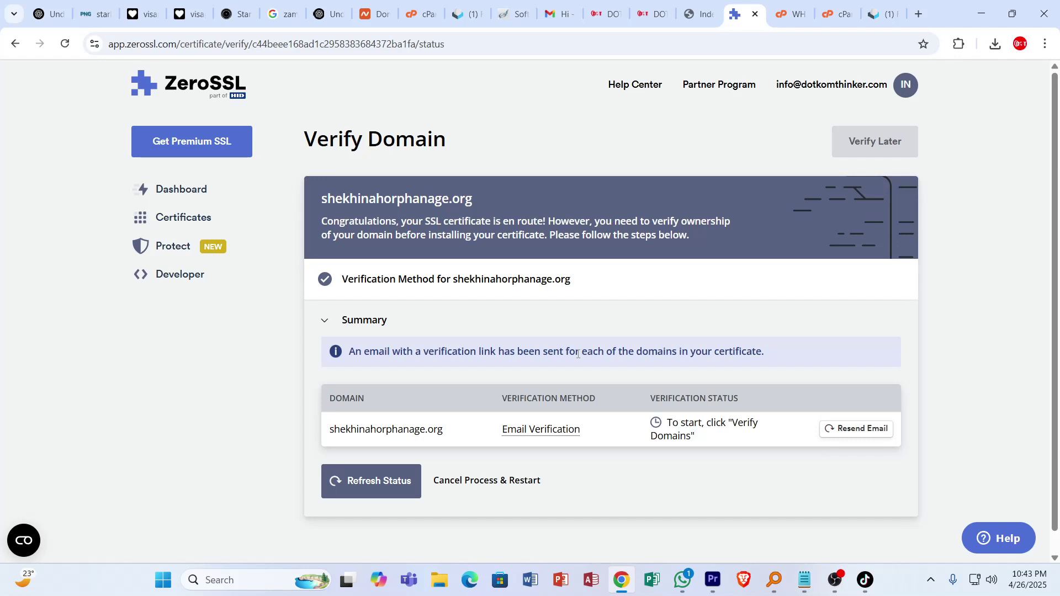
Switch to the Roundcube webmail tab of the domain's admin mailbox.
key(ctrl+9)
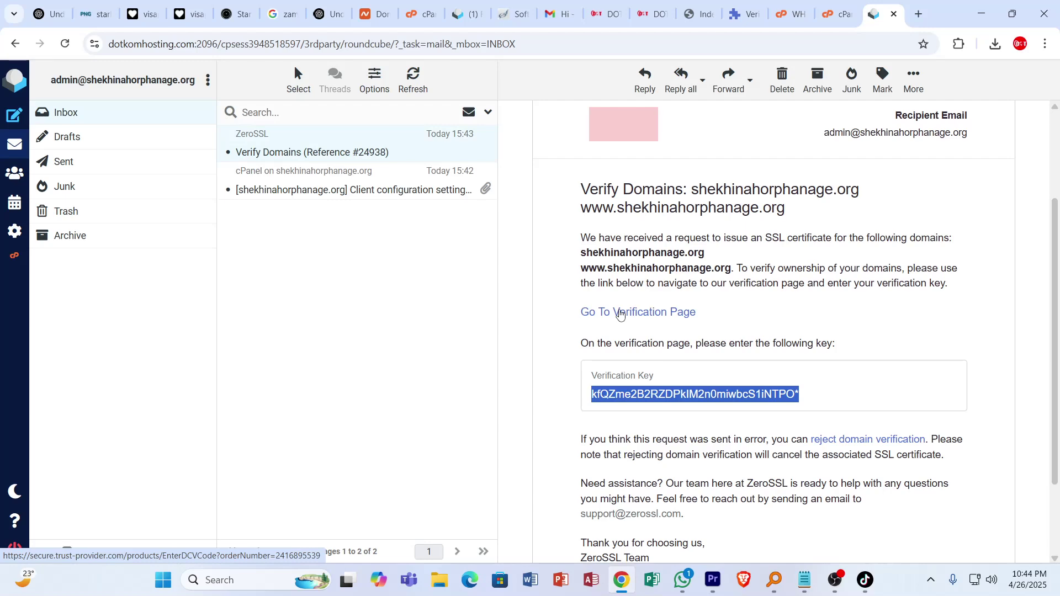
Follow the Verify Domains email's link to ZeroSSL's Domain Control Validation page.
click(620, 313)
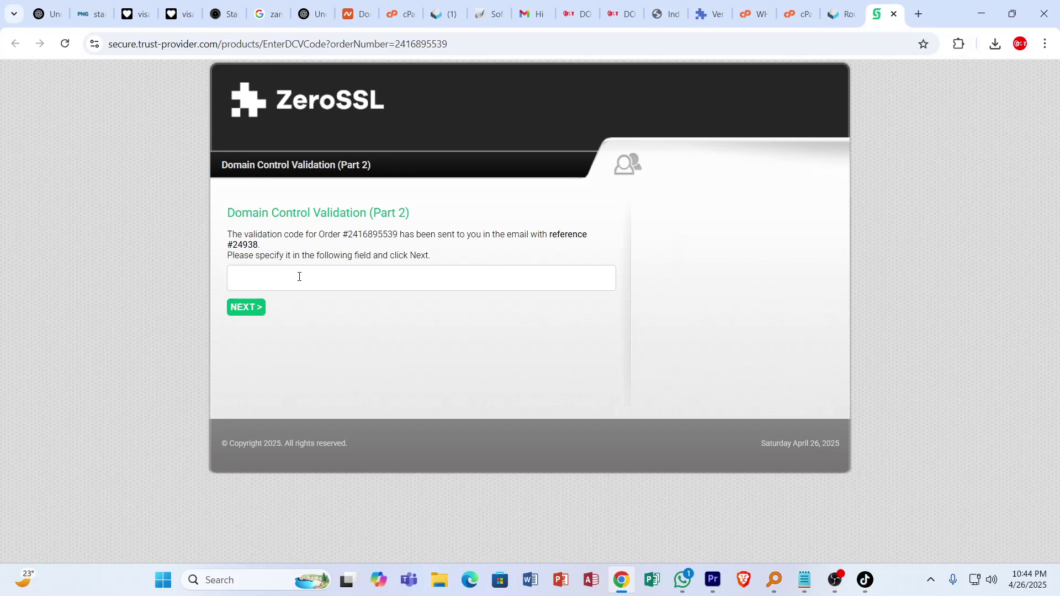
Submit the emailed verification key for shekhinahorphanage.org, then close the confirmation tab.
key(ctrl+v)
key(Return)
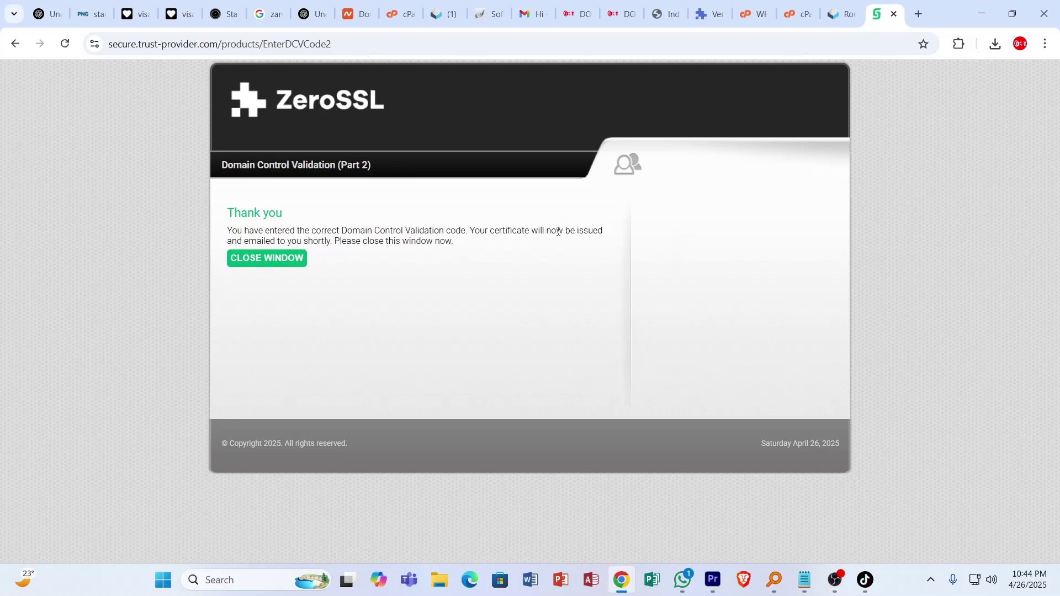
key(ctrl+w)
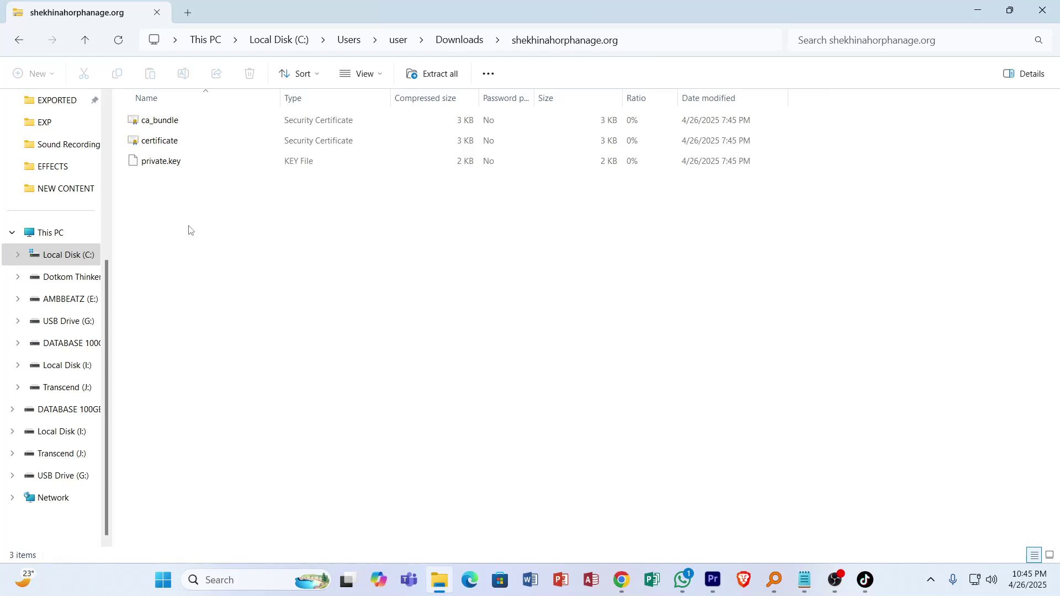
Open ca_bundle from the downloaded shekhinahorphanage.org certificate zip in Downloads.
double_click(159, 120)
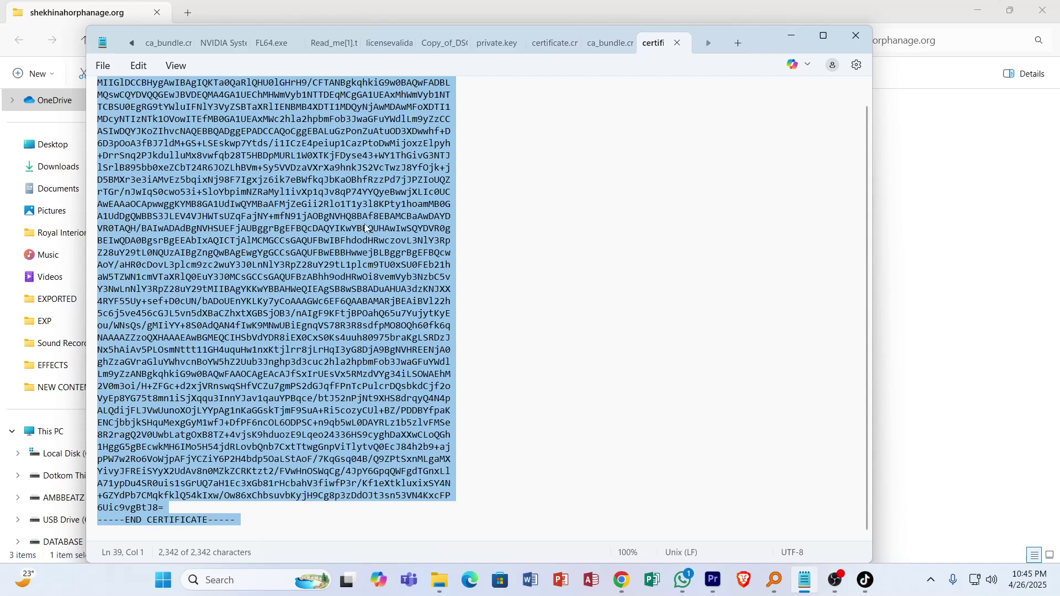
Return from Notepad to ZeroSSL's Install Certificate page in Chrome.
key(alt+Tab)
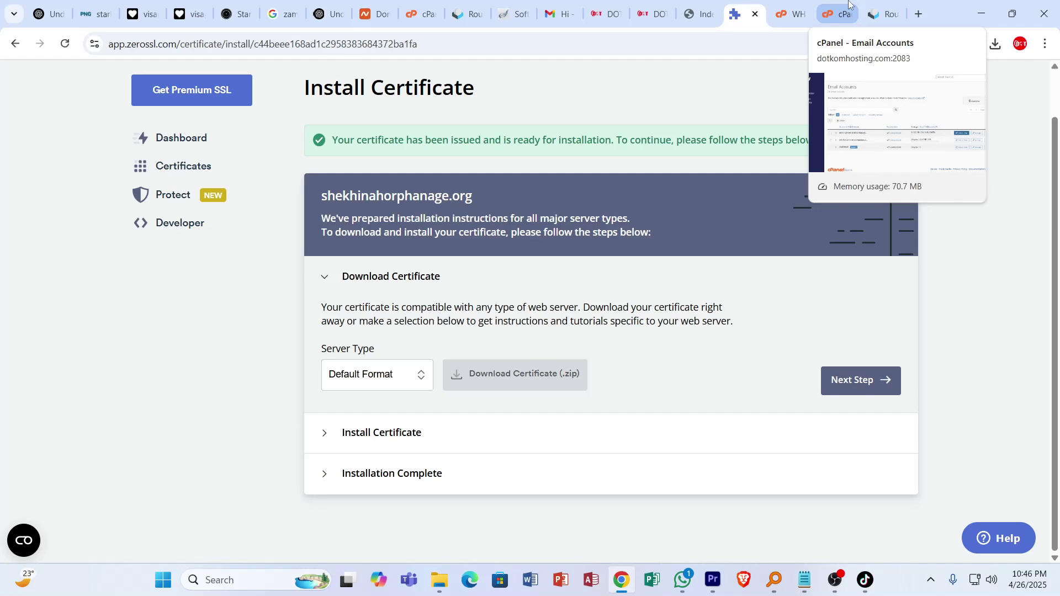
On cPanel's SSL/TLS install form, paste the copied certificate text into the CRT box.
click(846, 8)
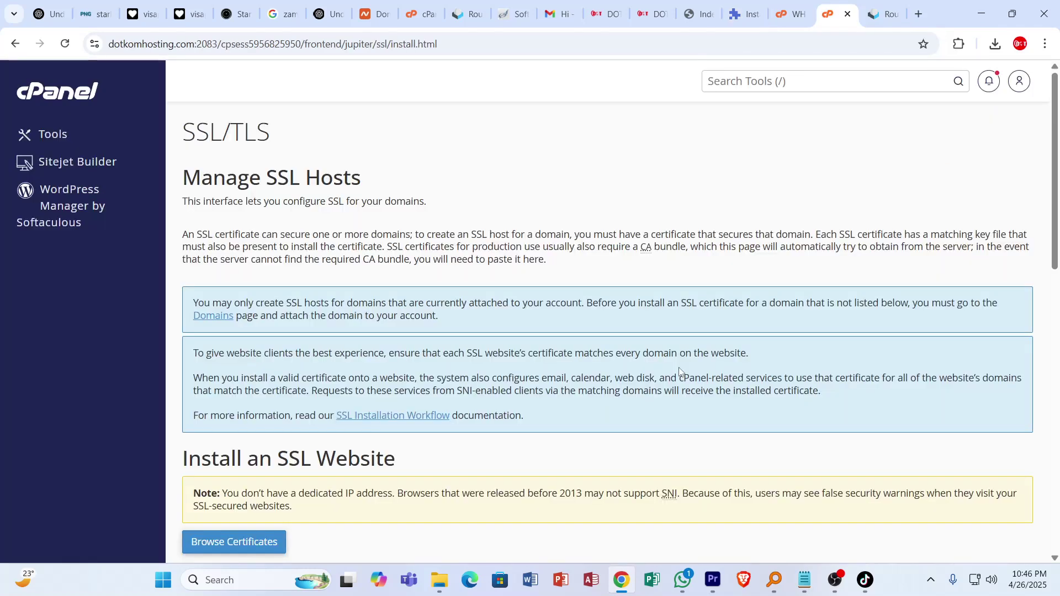
scroll(679, 371, down, 5)
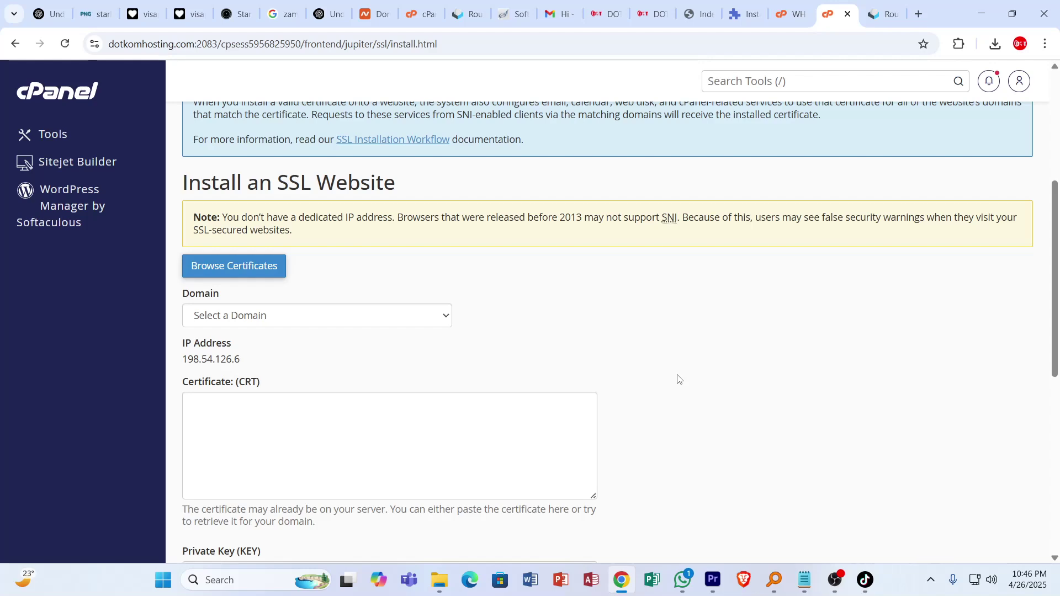
key(ctrl+v)
scroll(662, 414, down, 3)
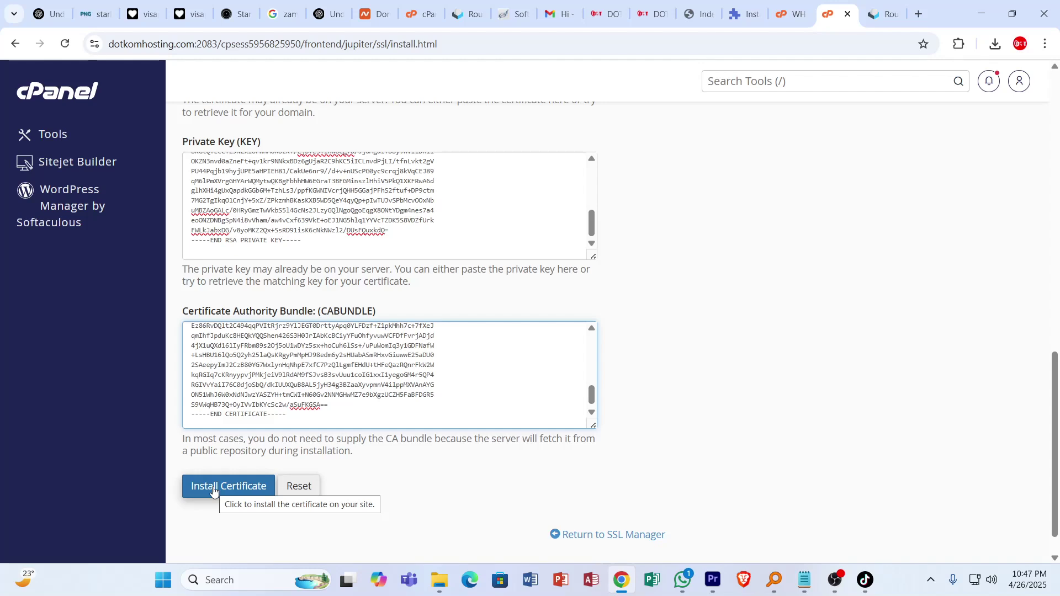
Install the certificate, open shekhinahorphanage.org, and confirm its HTTPS connection is secure.
click(214, 491)
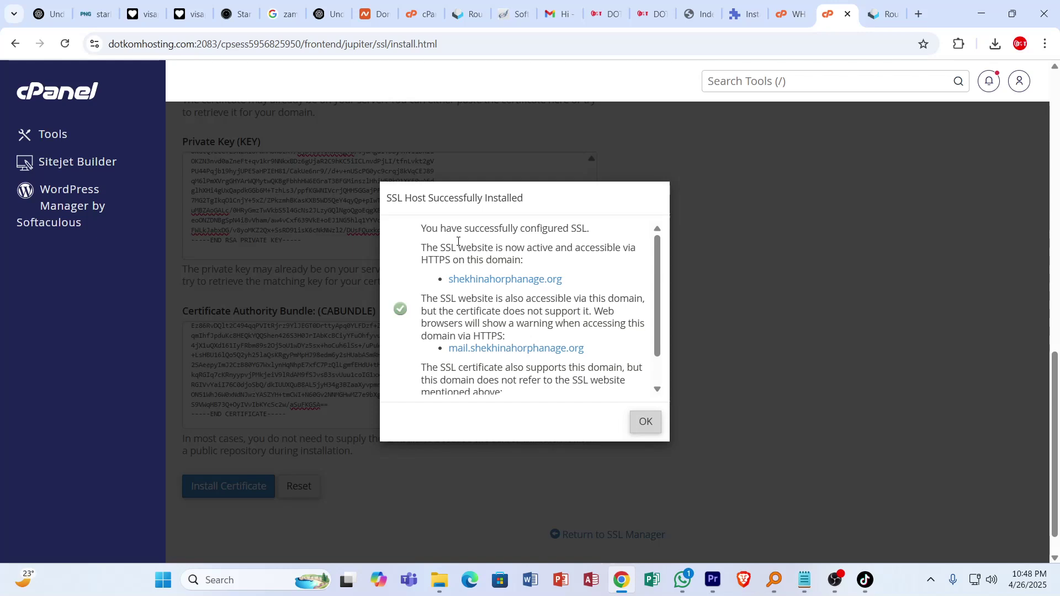
click(505, 278)
click(94, 44)
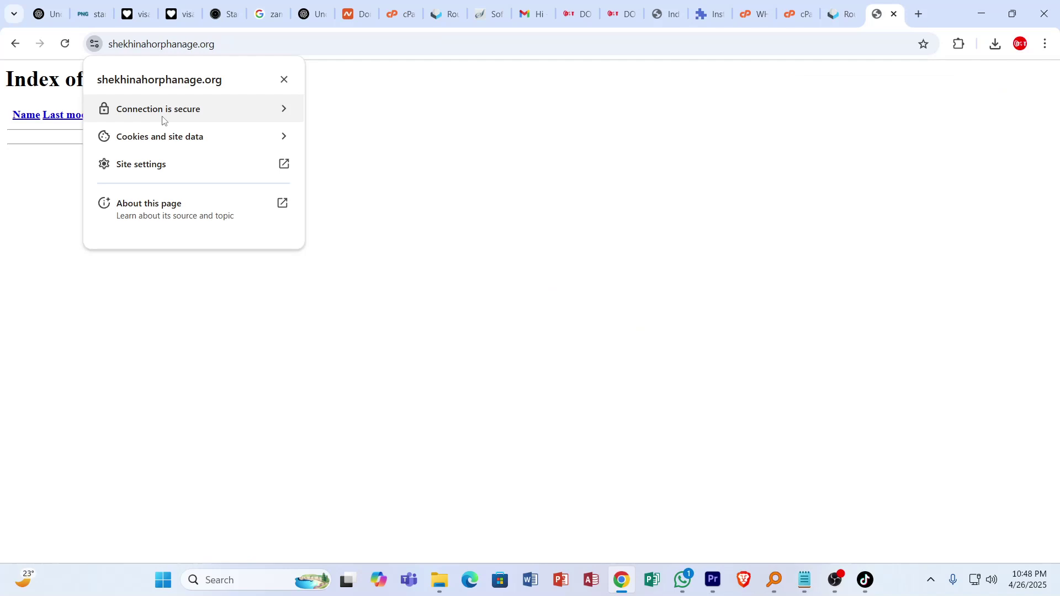